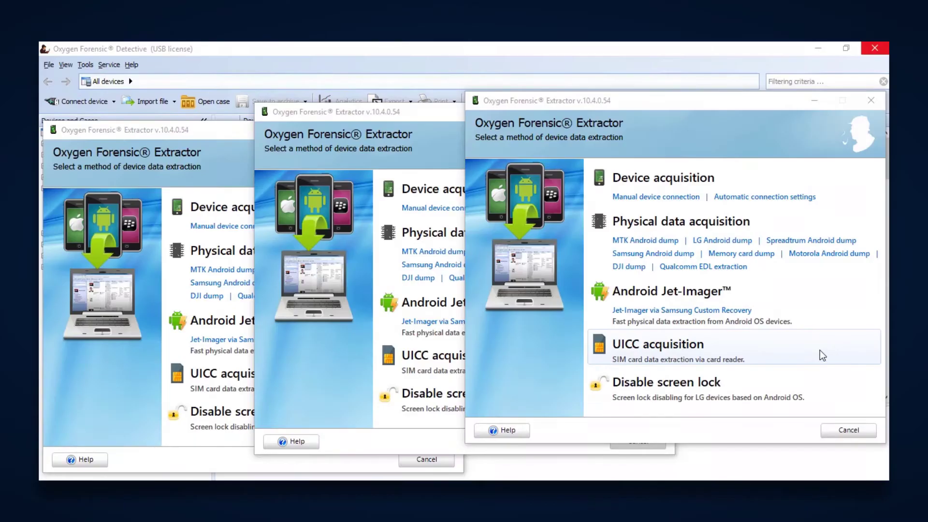
- Bring the middle Oxygen Forensic Extractor window to the front
click(428, 111)
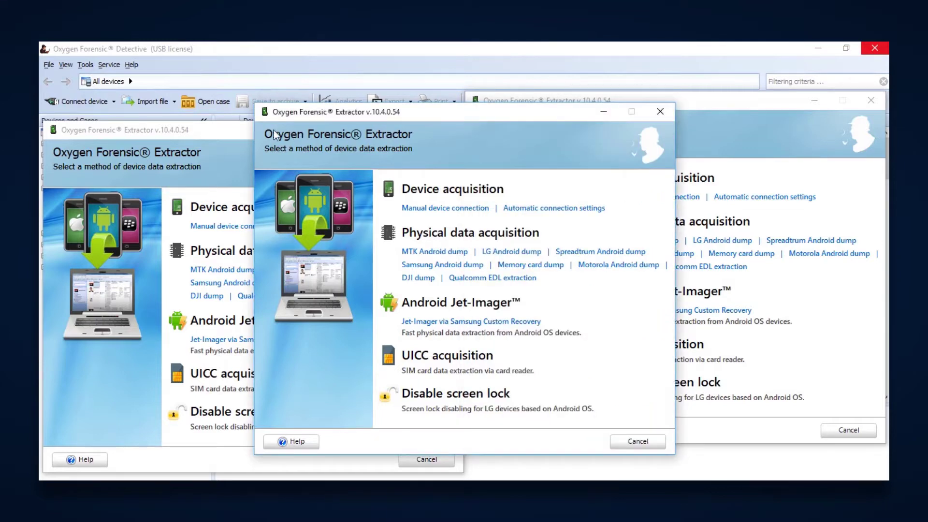
- Bring the left Extractor window forward and open the DJI dump connection instructions
click(235, 139)
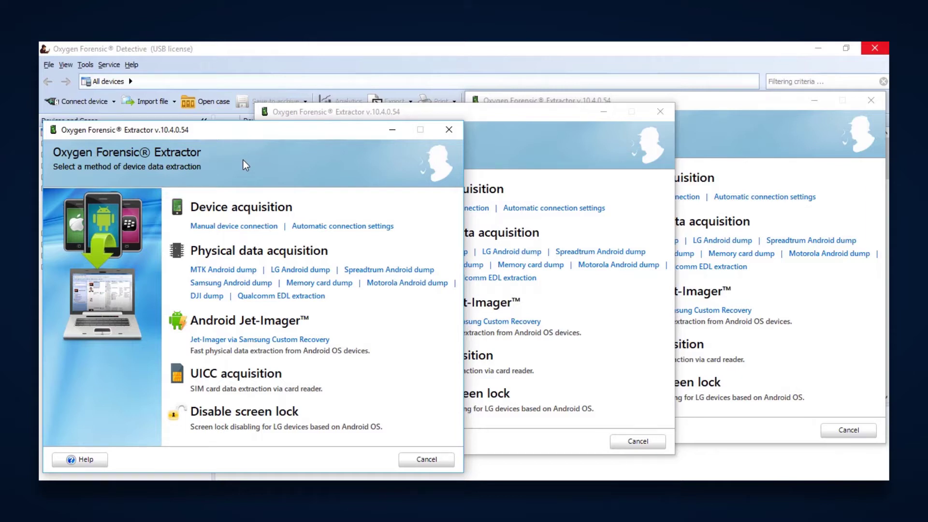
click(213, 296)
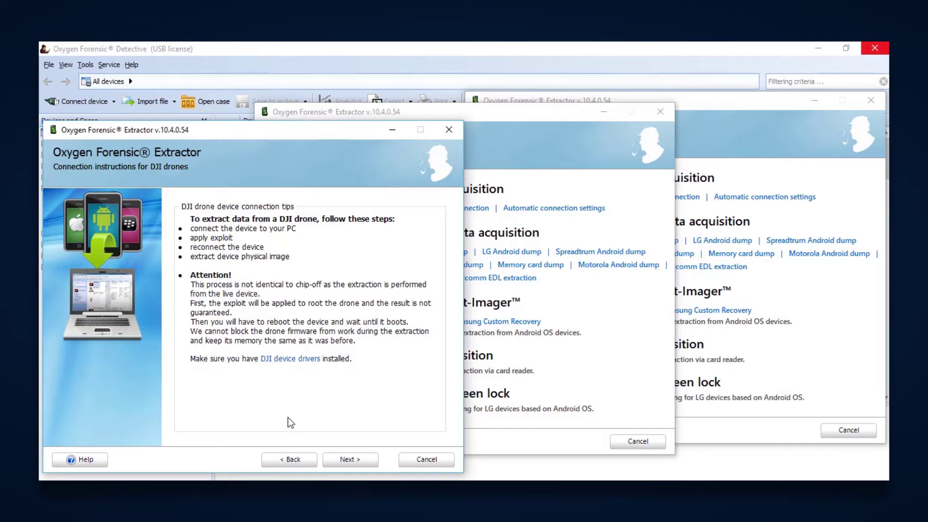
- Go back to the method list, reopen the DJI drone connection tips, then return again
click(291, 460)
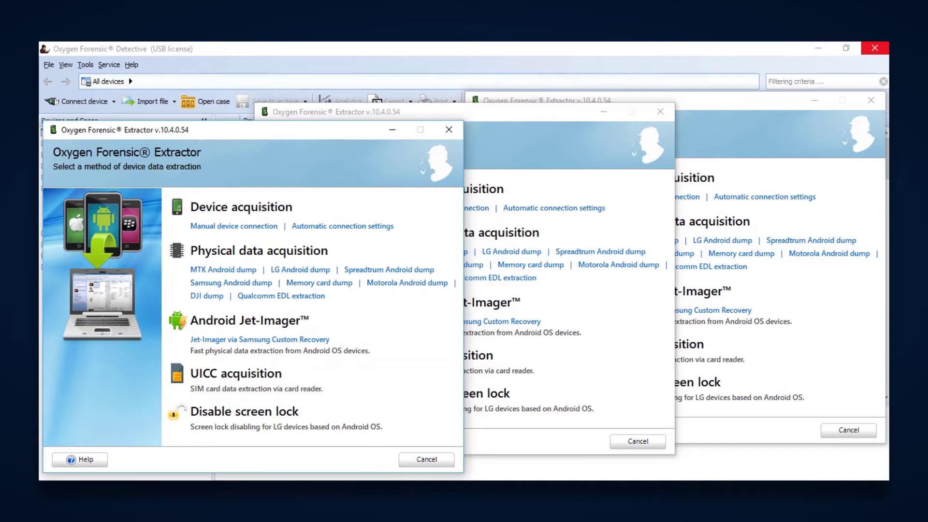
click(207, 296)
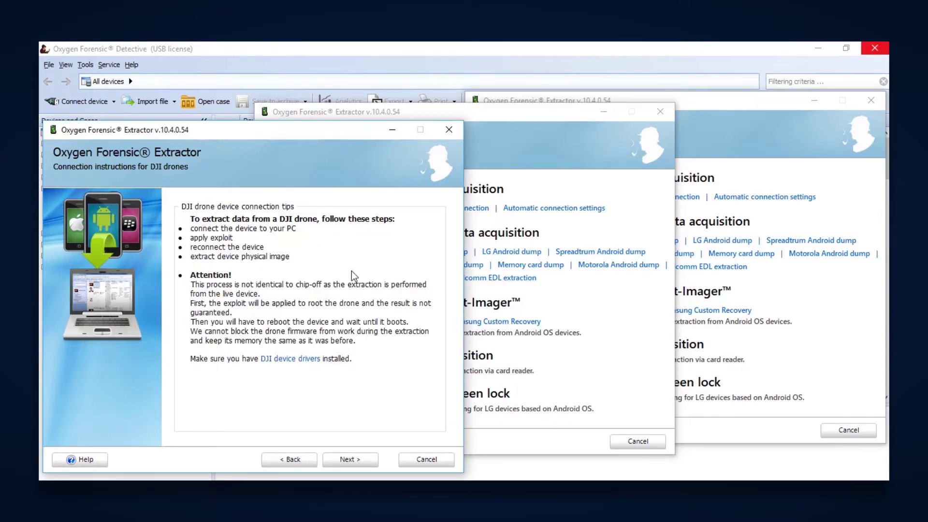
click(292, 460)
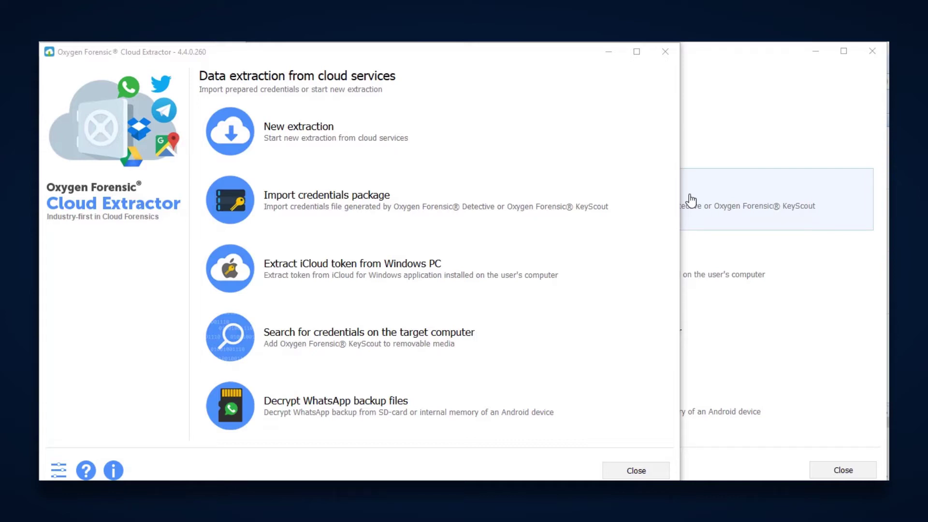
- Bring the rear Cloud Extractor window to the front
click(732, 55)
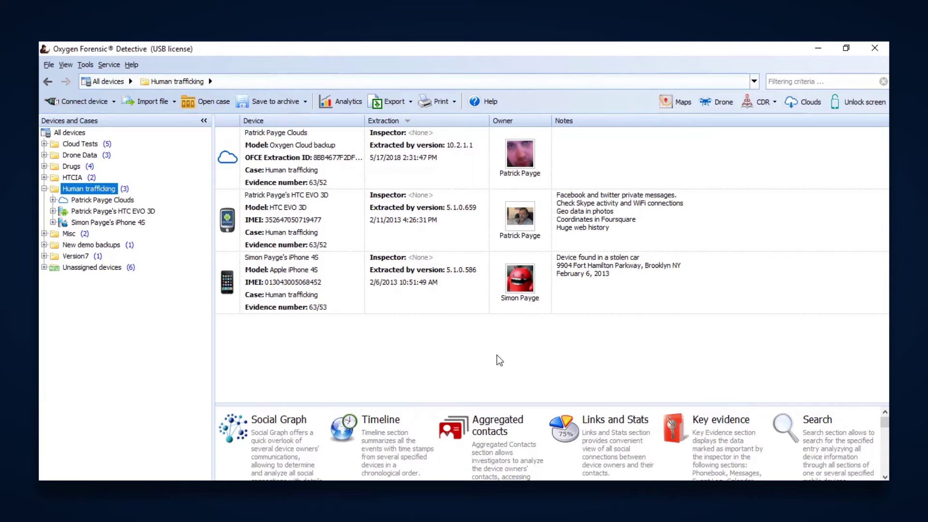
- Launch Oxygen Forensic KeyScout from the Tools menu
click(84, 66)
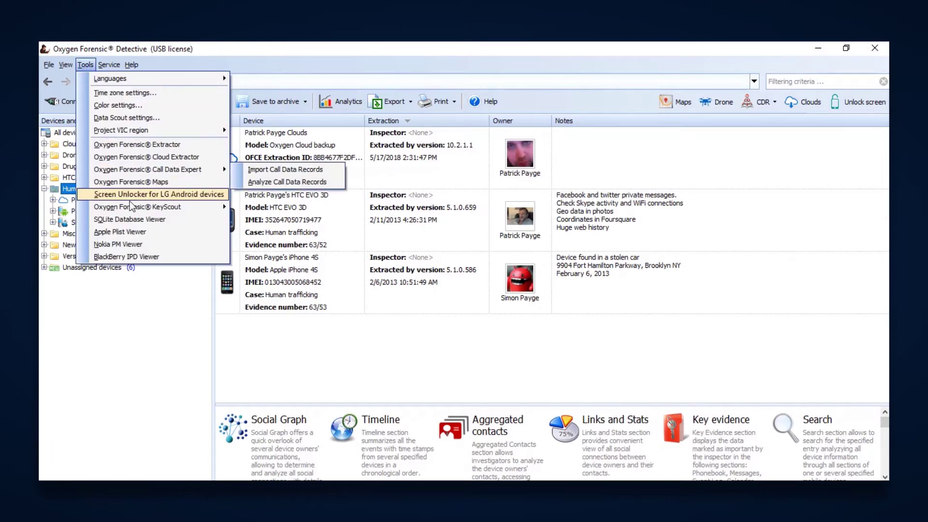
mouse_move(134, 211)
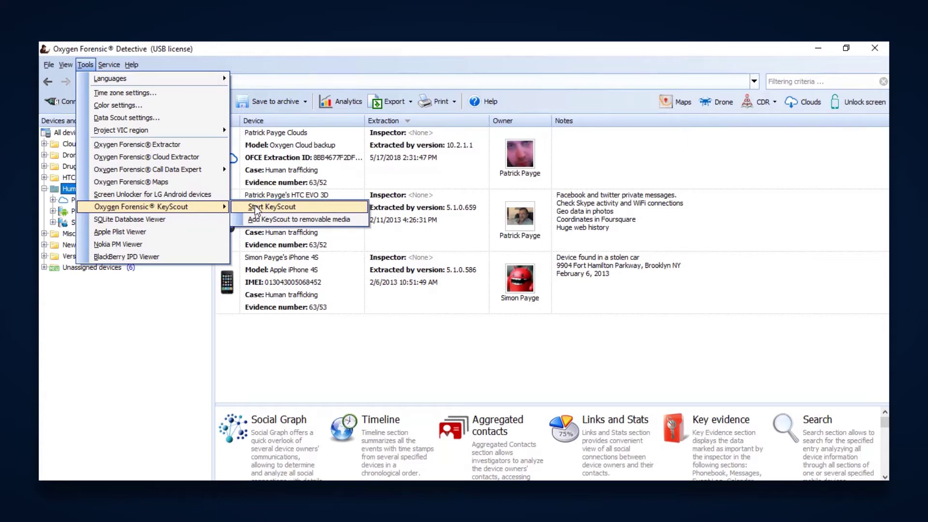
click(255, 208)
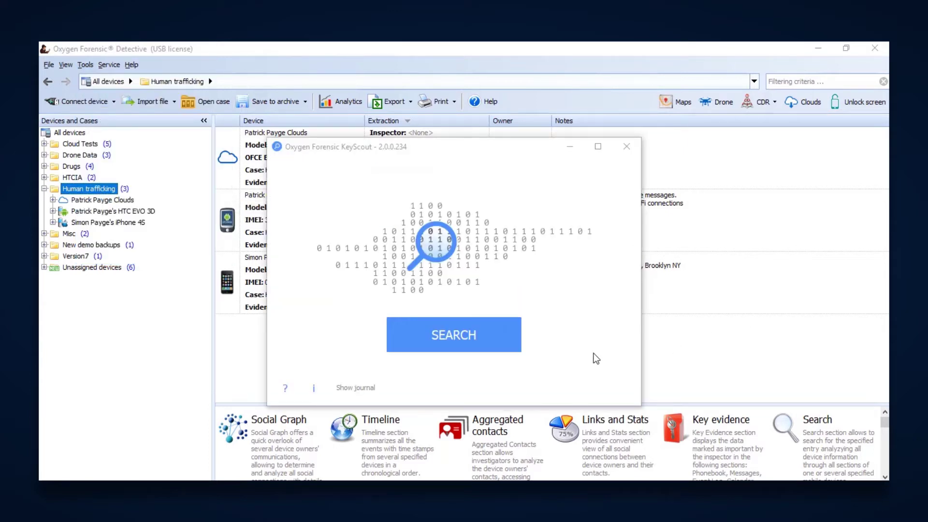
- Start KeyScout to search this computer for stored tokens and passwords
click(483, 340)
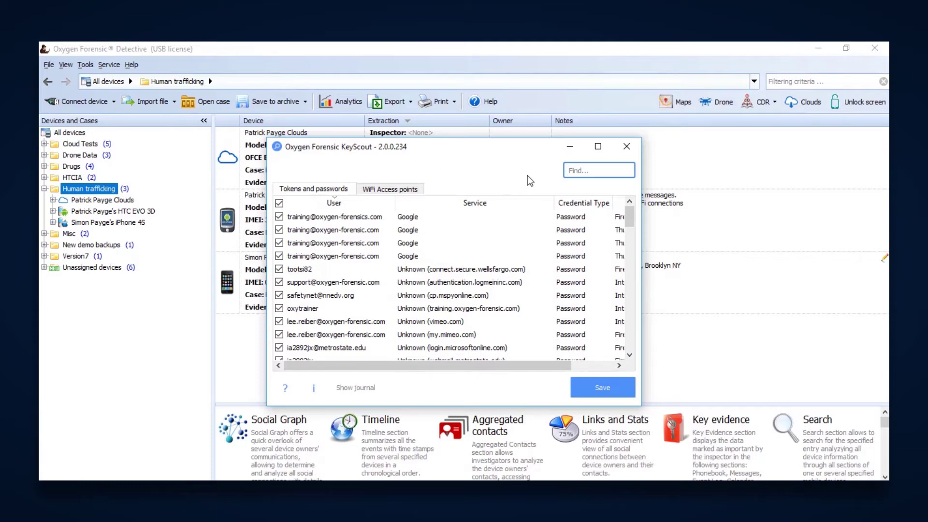
- Widen the KeyScout window to reveal the Source column, then view the WiFi access points
drag(641, 271, 762, 272)
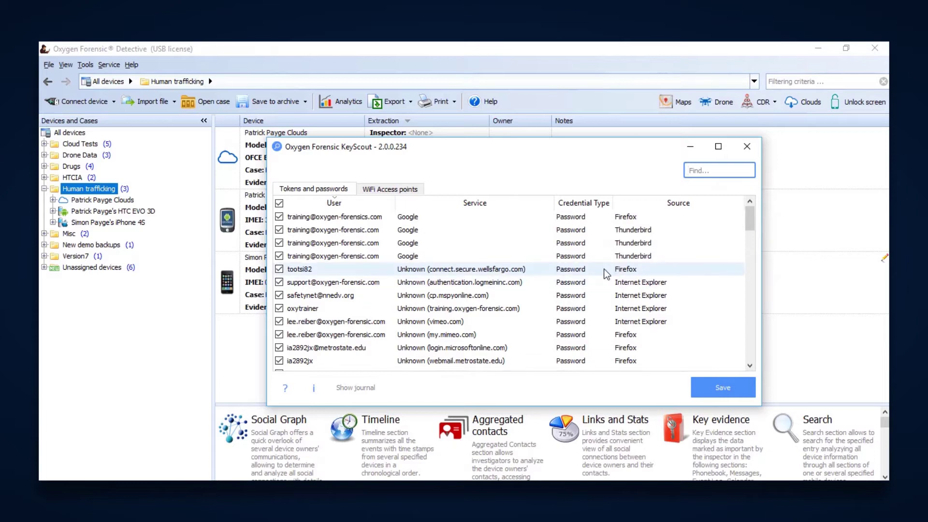
click(396, 191)
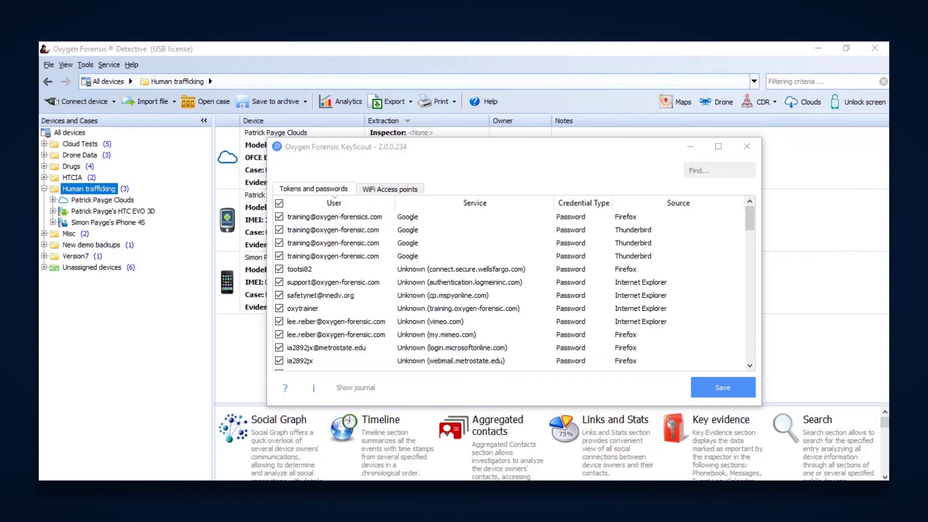
- Save the found credentials as an .ocpk package under the suggested file name
click(709, 387)
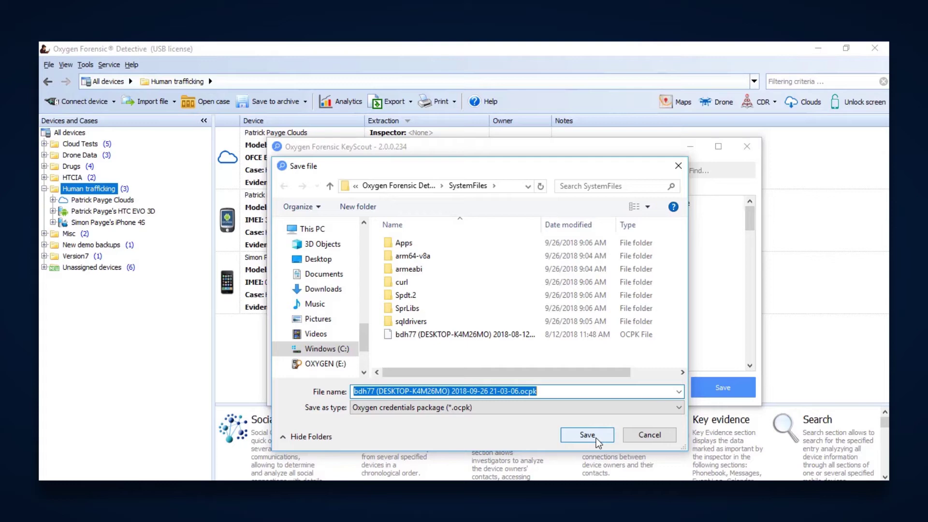
click(587, 435)
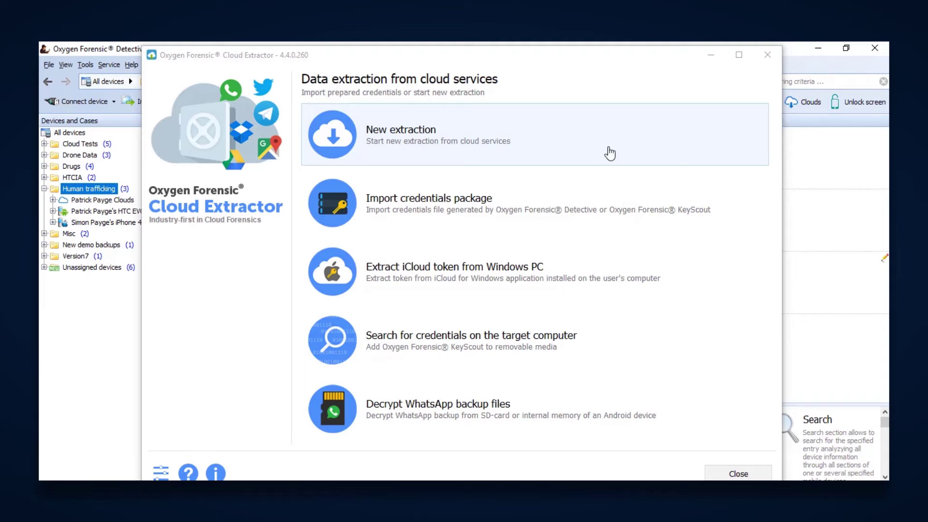
- Begin a new cloud extraction from the Cloud Extractor start page
click(385, 132)
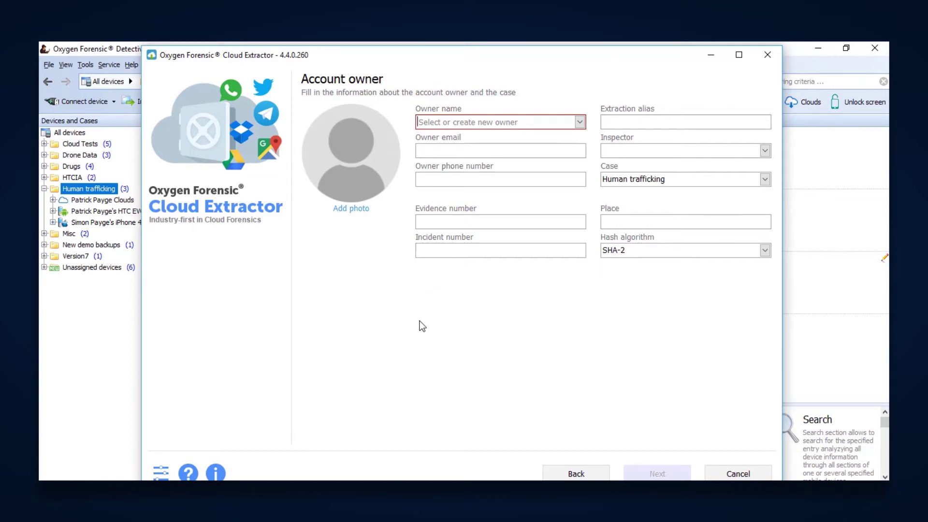
- Enter 'Test' as the account owner name and proceed to cloud service selection
text(Test)
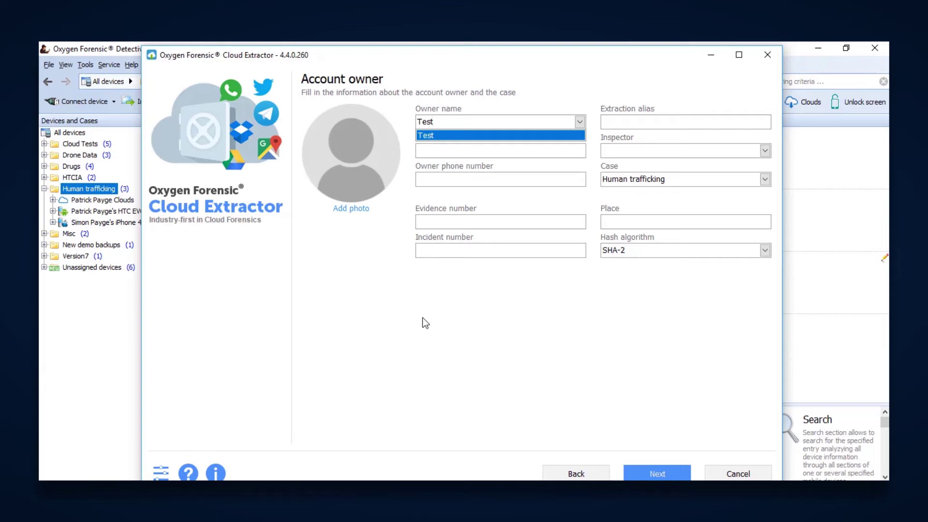
click(628, 472)
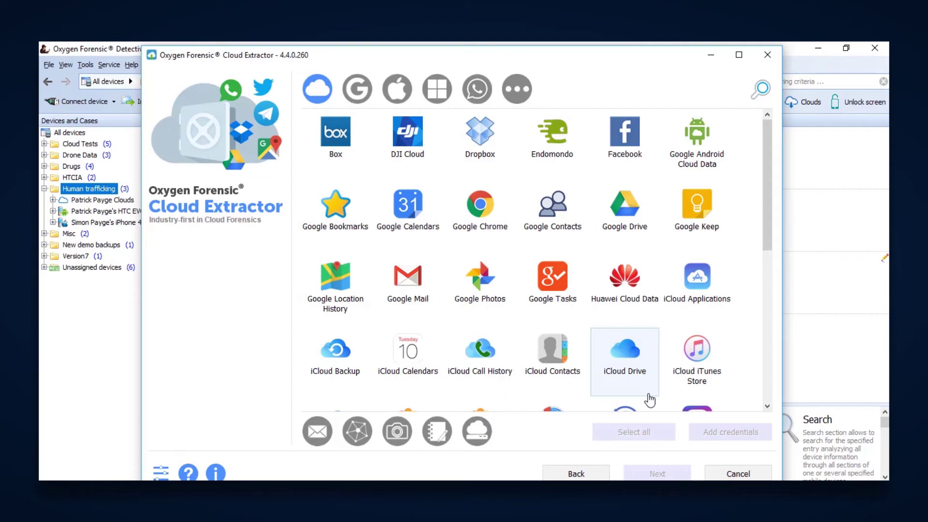
- Select the Facebook service and bring up its credential entry form
click(633, 143)
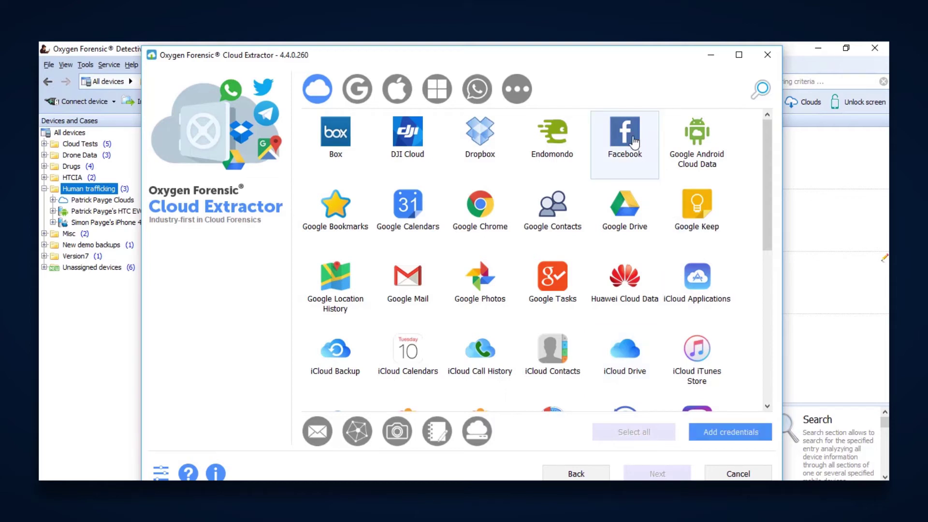
click(730, 432)
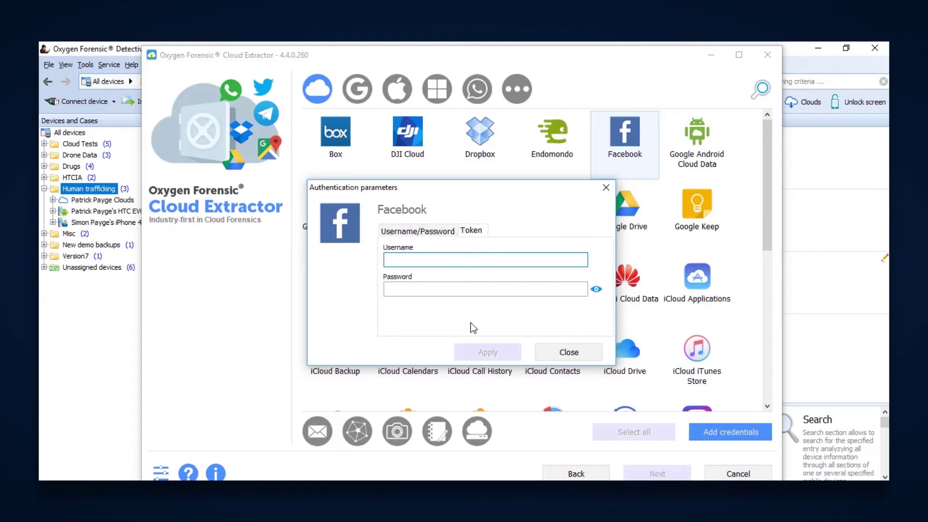
- Enter the suspect's Facebook e-mail username and password, apply them, and proceed to validation
key(Tab)
text(***********)
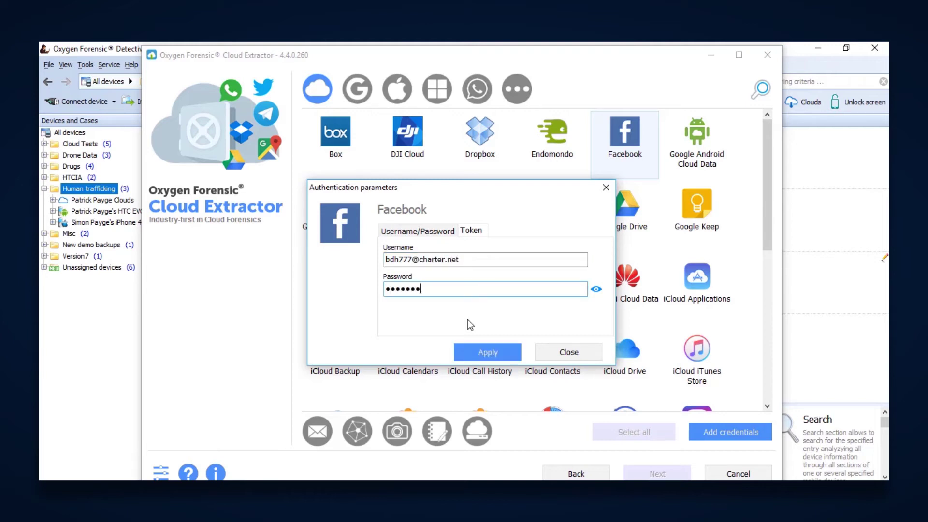
text(*)
click(488, 353)
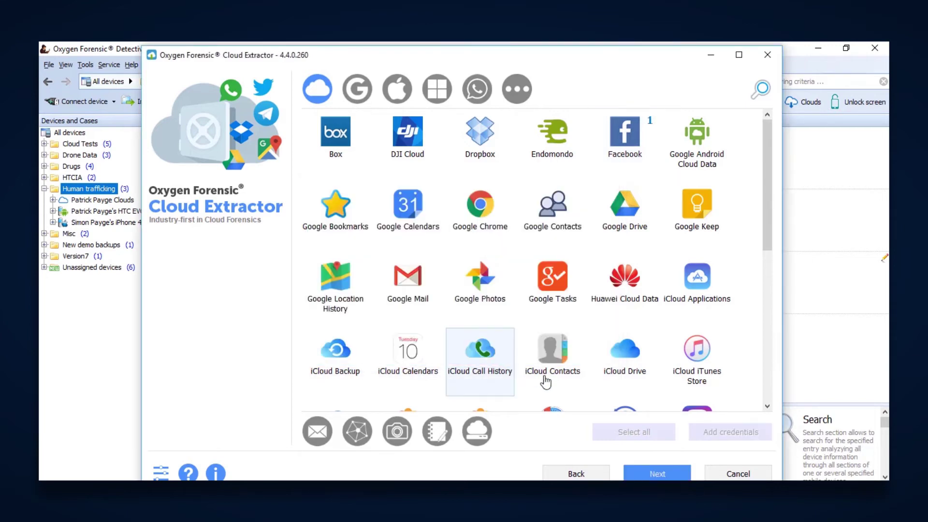
mouse_move(649, 140)
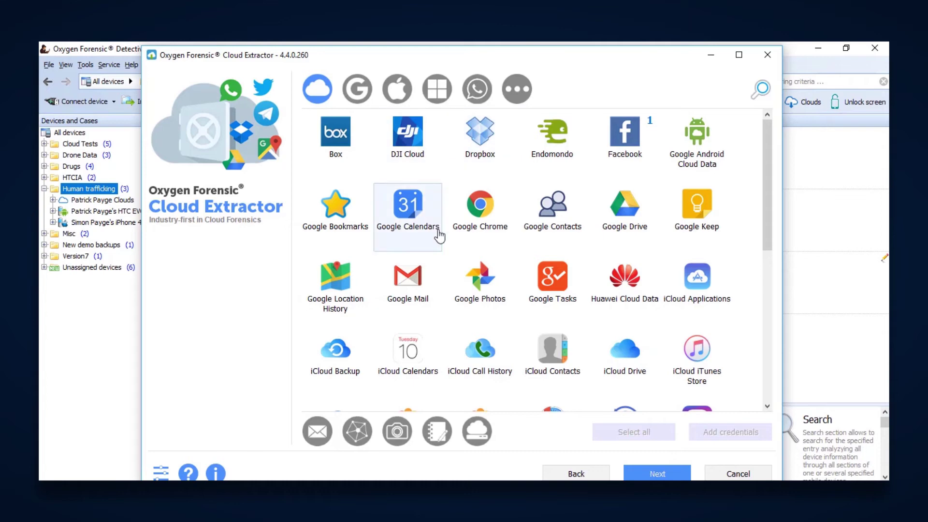
mouse_move(765, 201)
mouse_down()
mouse_move(790, 354)
mouse_move(781, 202)
mouse_up()
click(656, 473)
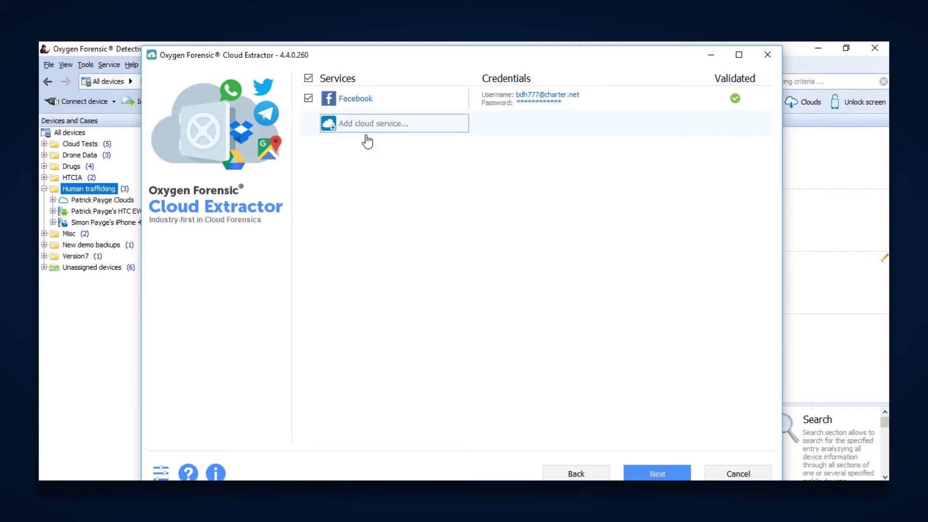
- Once Facebook shows Validated, continue to its data categories page
click(658, 474)
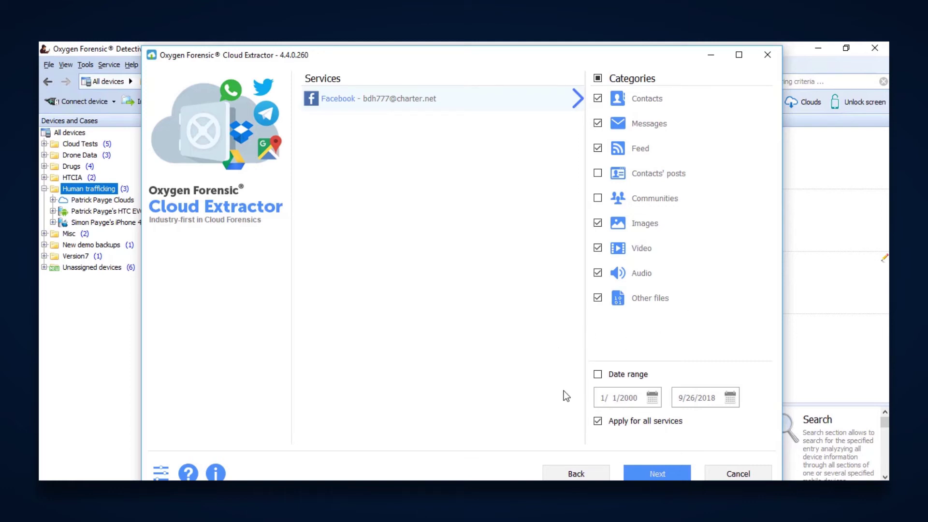
- Tick the Date range option to limit the Facebook extraction by date
click(598, 376)
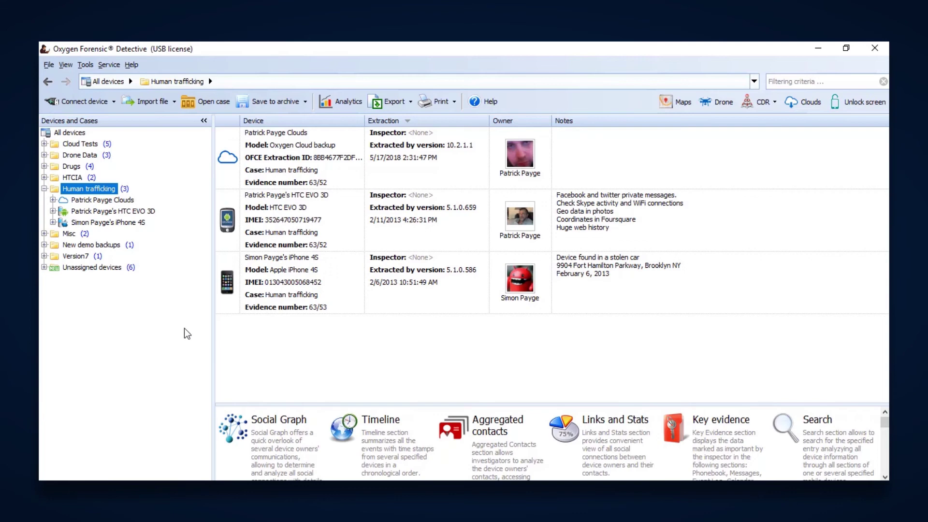
- Open the HTC EVO 3D device and view its recovered Cloud Accounts
click(135, 211)
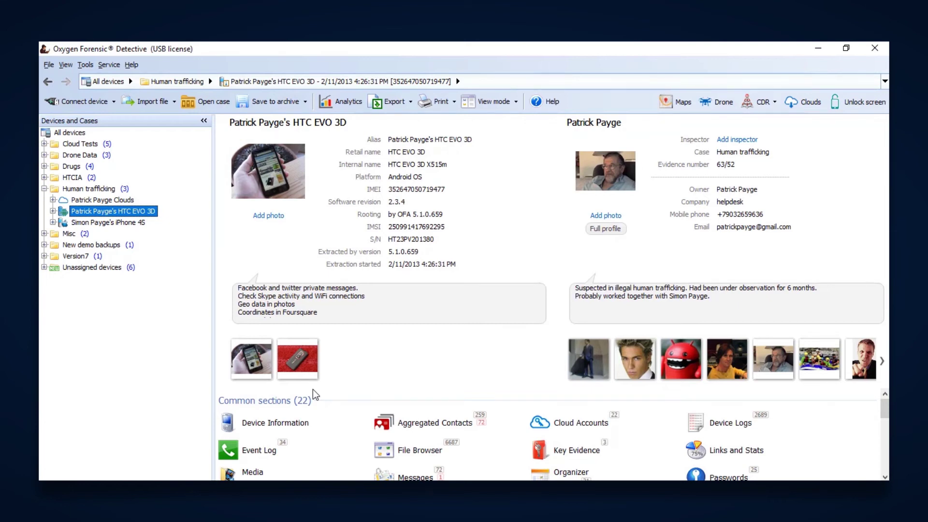
click(561, 423)
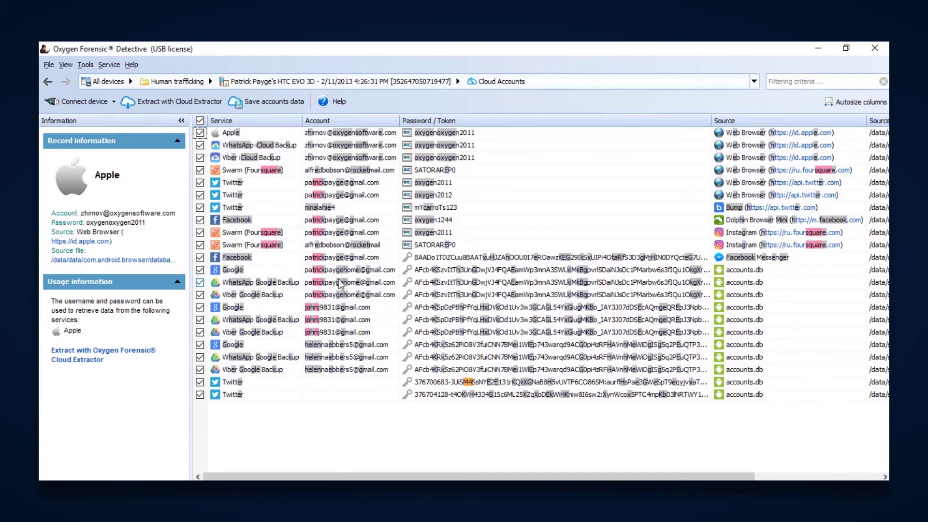
click(273, 105)
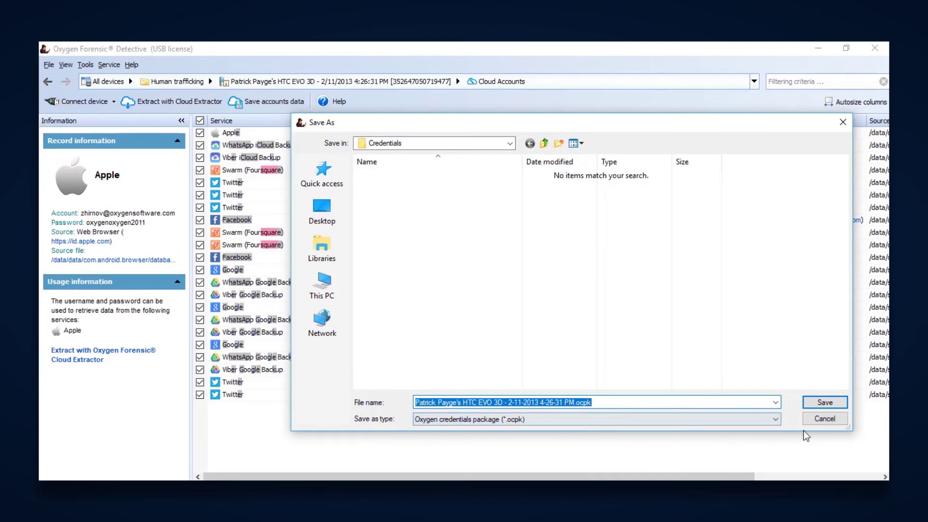
click(822, 419)
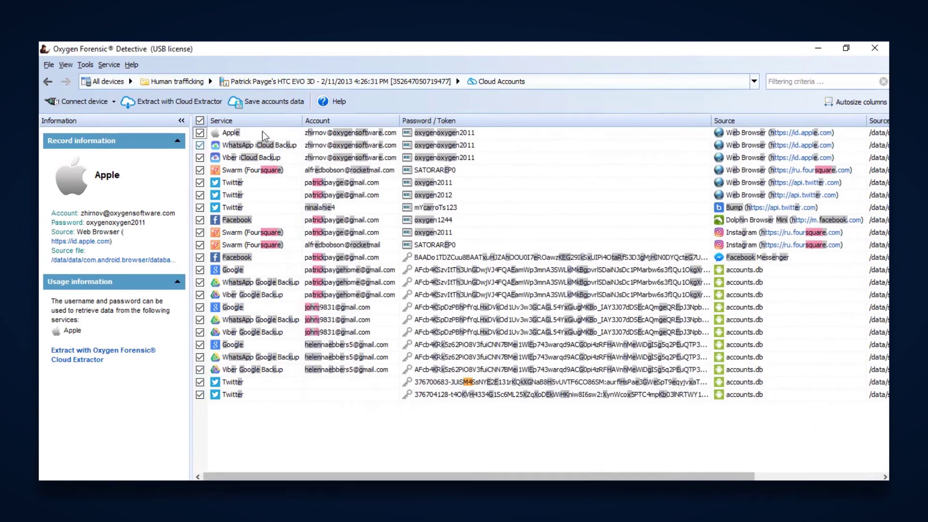
click(172, 103)
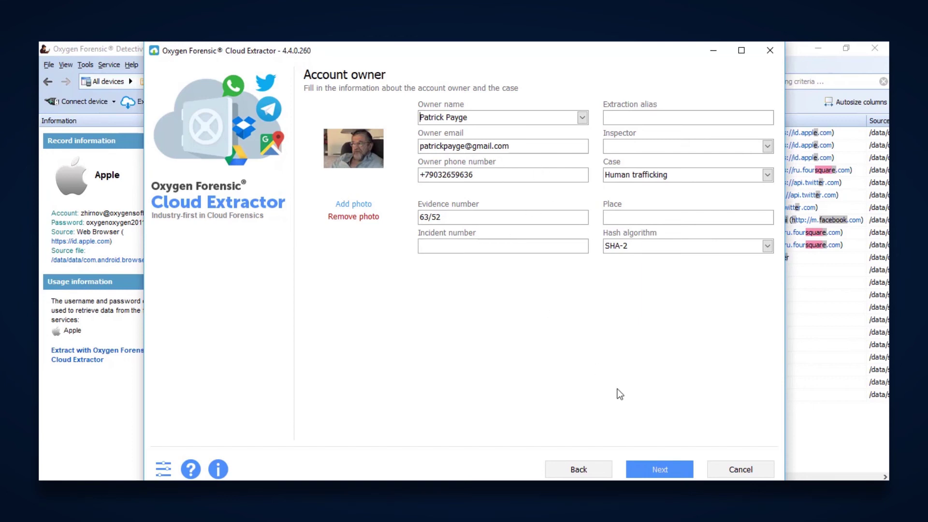
- Accept the prefilled account owner and case details to continue
click(662, 471)
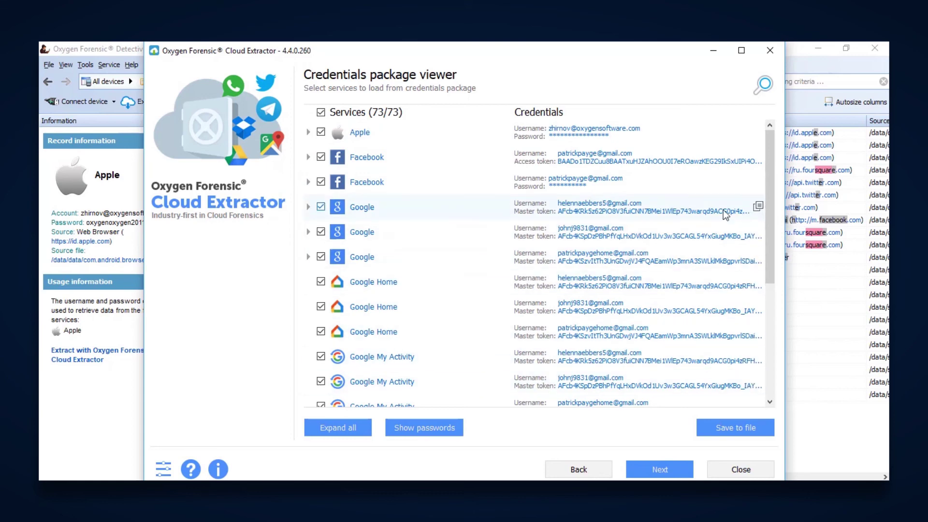
- Review the 73 services in the credentials package and load them into the service picker
scroll(770, 212, down, 1)
drag(776, 221, 800, 335)
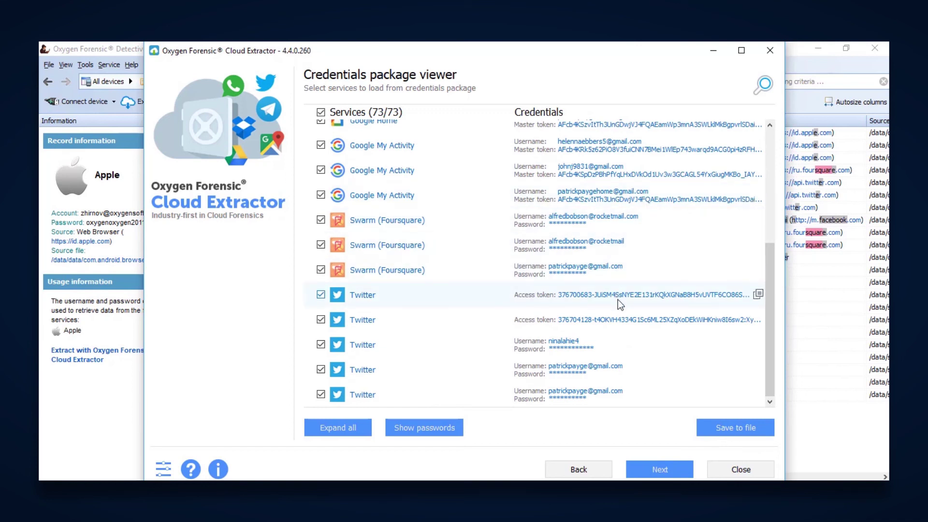
click(648, 469)
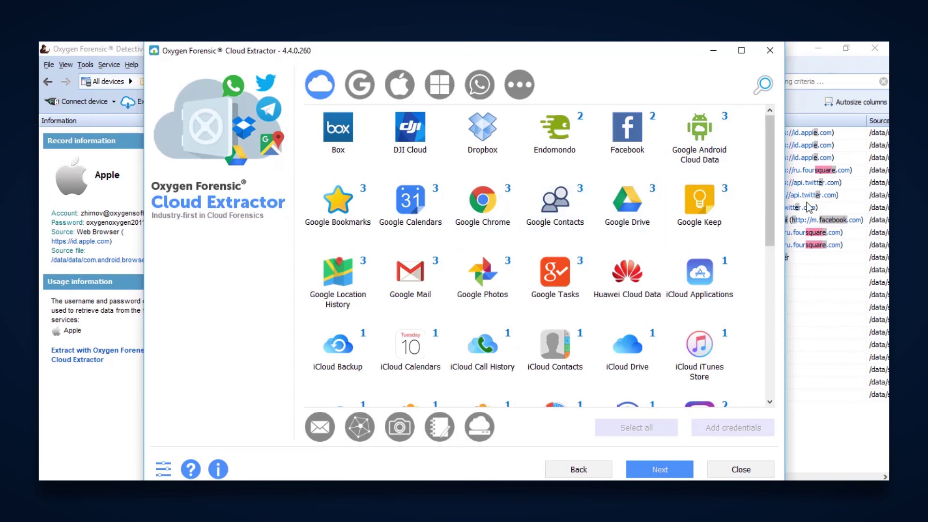
- Scroll through the cloud services grid to review the credential counts per service
drag(775, 199, 781, 350)
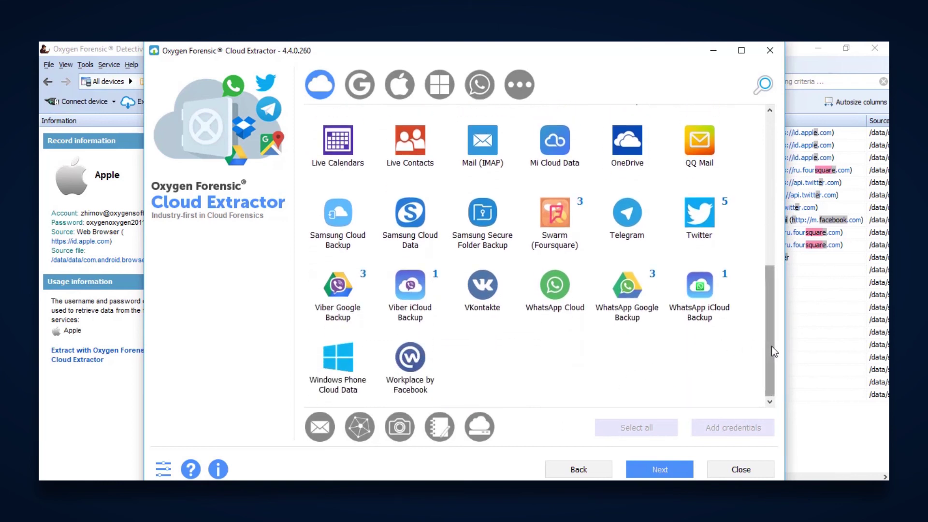
drag(771, 346, 752, 178)
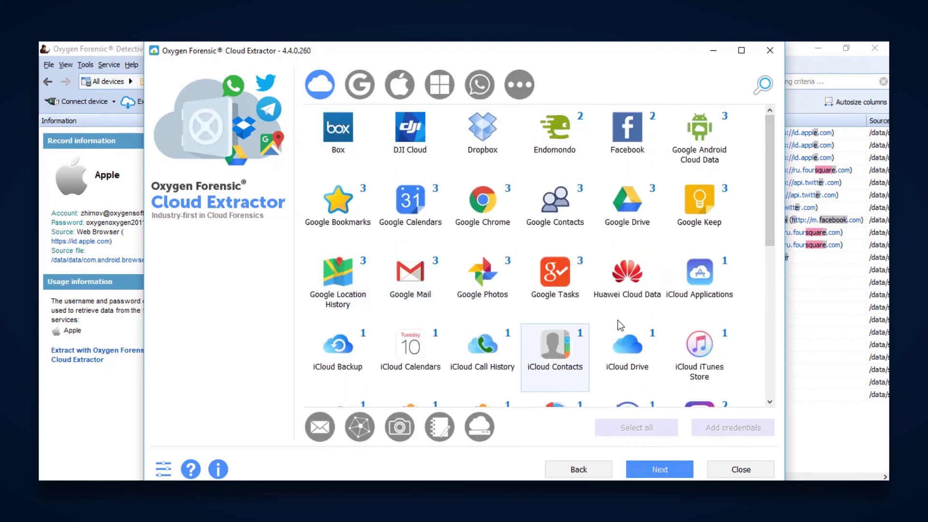
drag(771, 206, 769, 282)
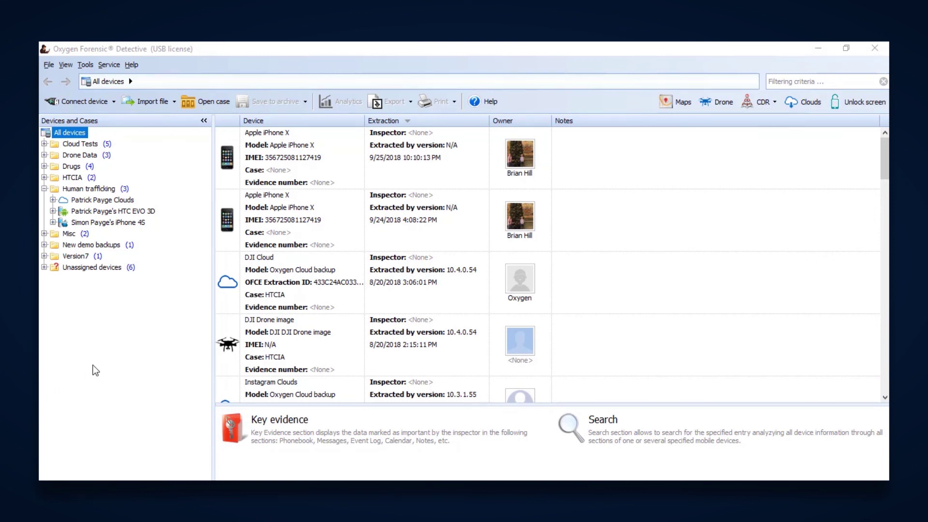
- Show the Import Apple backup/image choices, including Import GrayKey image
click(175, 103)
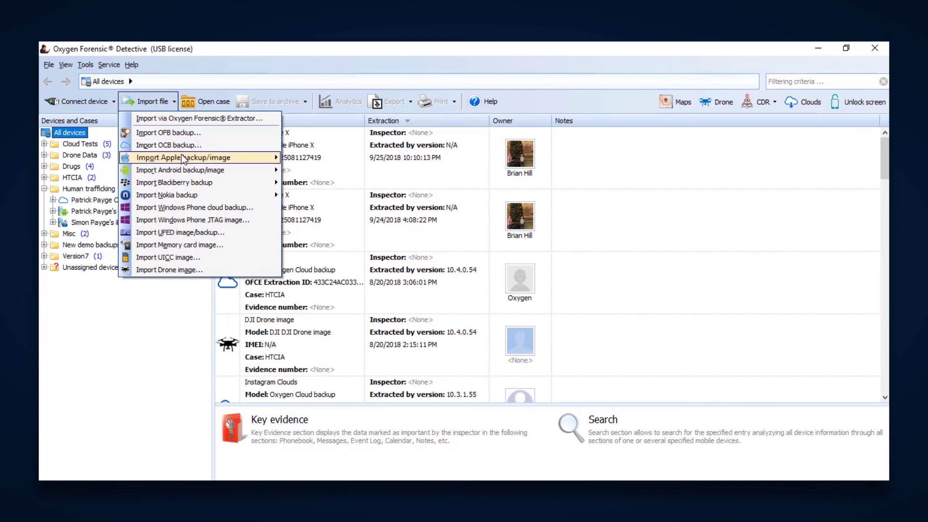
mouse_move(181, 157)
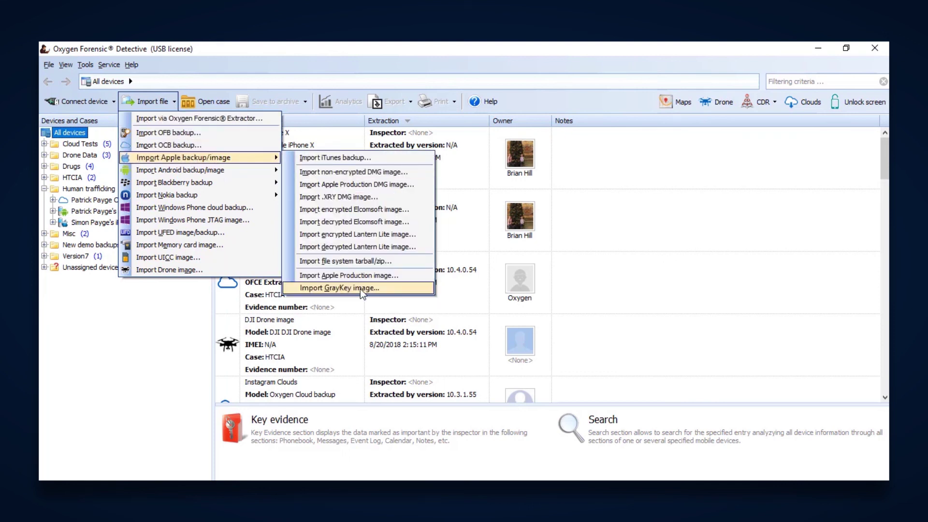